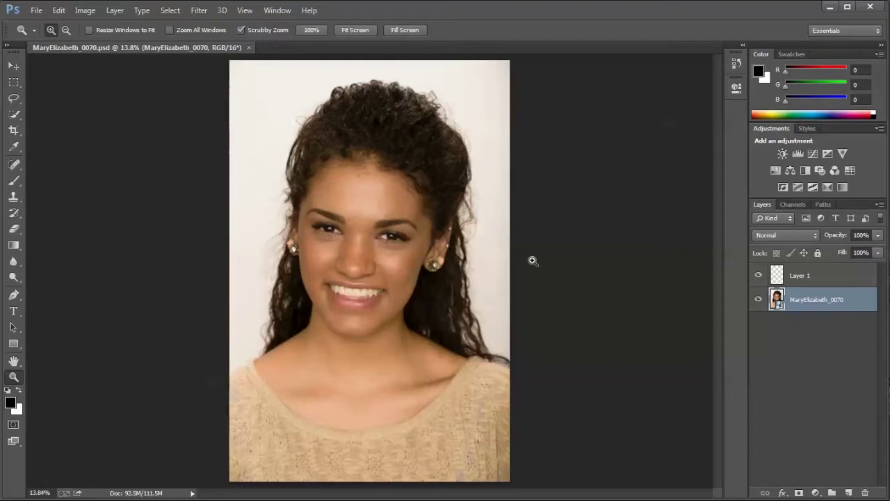
Flatten the portrait's Layer 1 and the photo layer into a single Background layer
left_click_drag(403, 275, 394, 243)
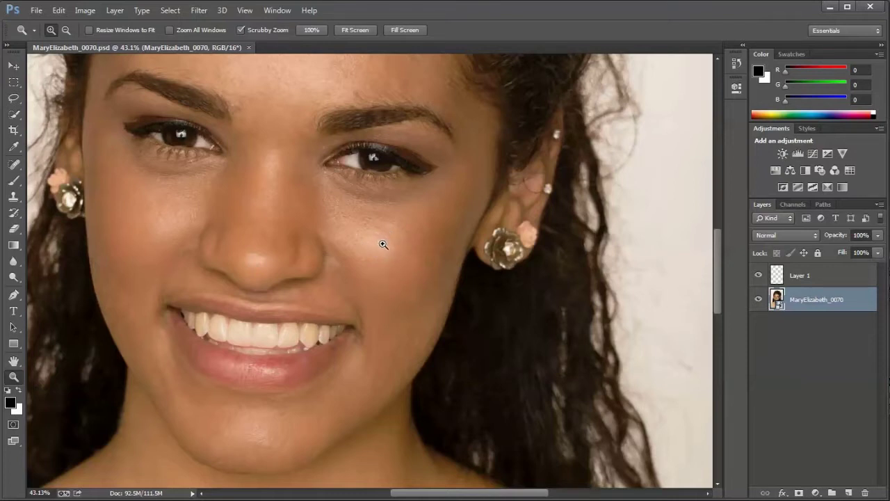
left_click(807, 277)
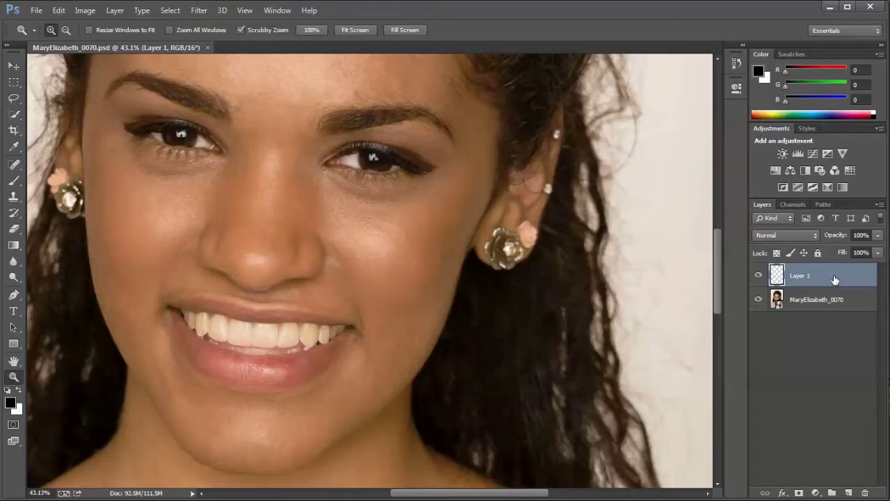
right_click(833, 280)
left_click(756, 388)
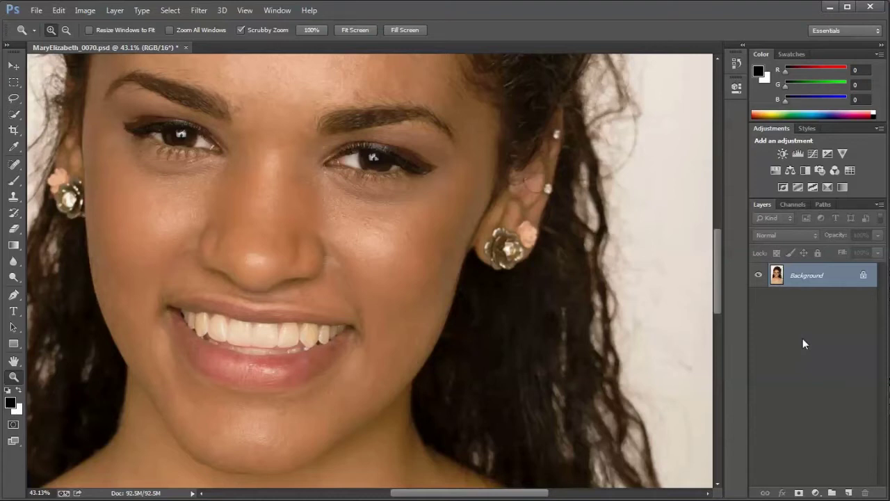
Duplicate the Background layer within the same document, naming the duplicate Background copy
right_click(809, 280)
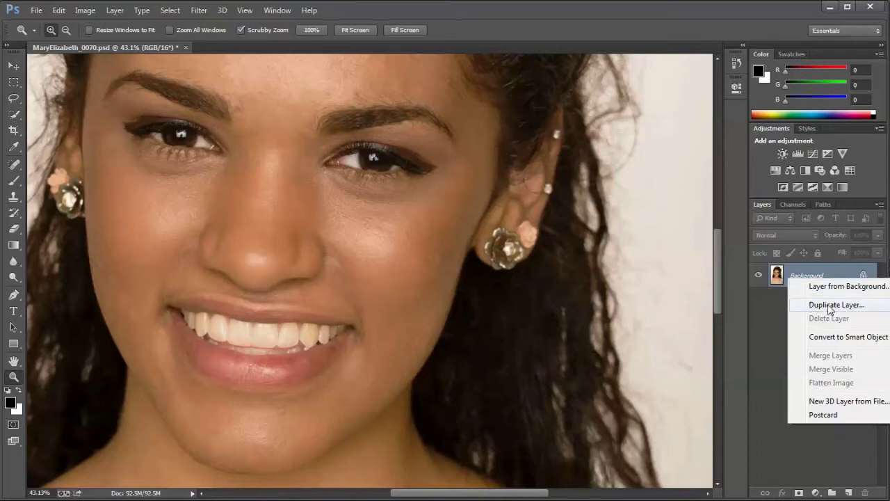
left_click(801, 278)
mouse_move(817, 280)
left_mouse_down()
mouse_move(805, 285)
mouse_move(806, 367)
mouse_move(836, 473)
mouse_move(851, 491)
mouse_move(821, 279)
left_mouse_up()
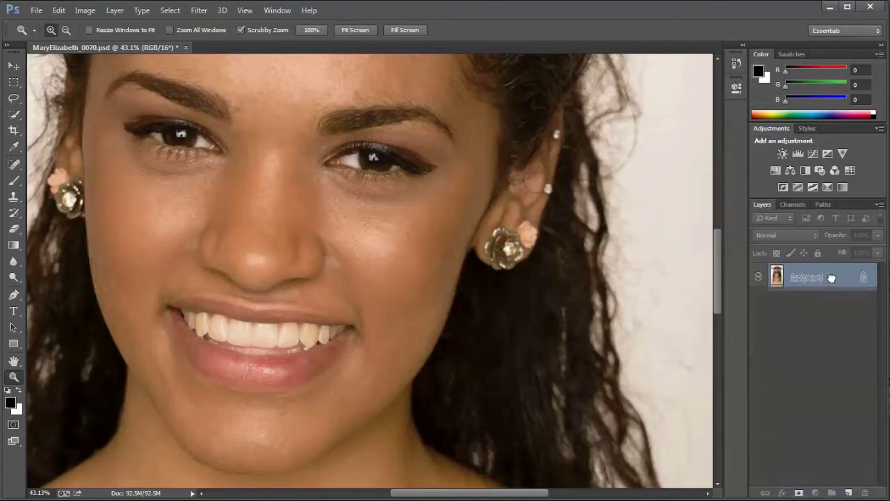
right_click(823, 277)
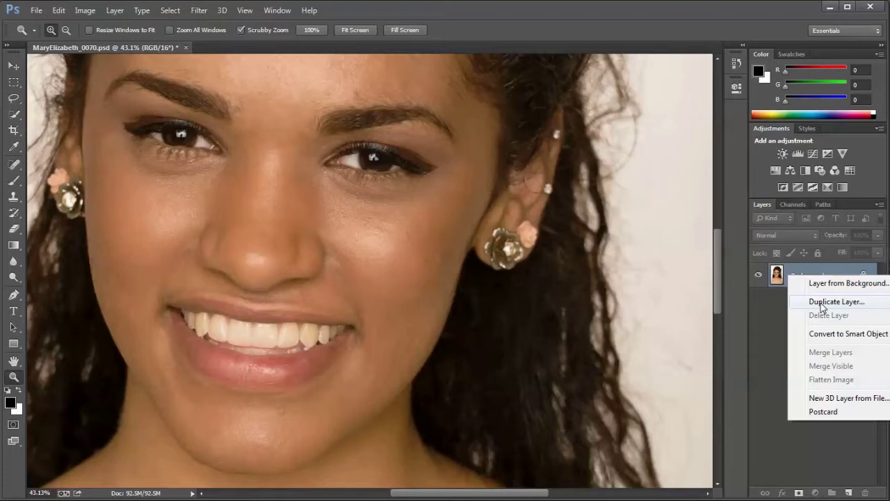
left_click(822, 304)
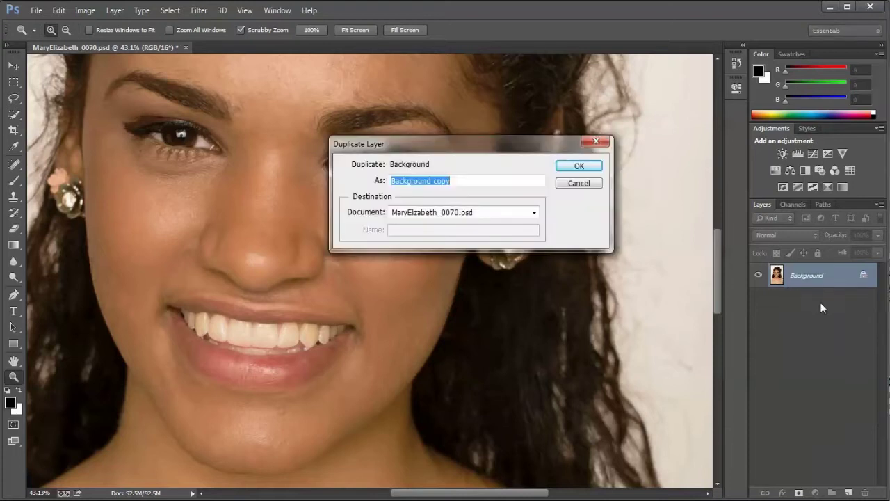
left_click(580, 167)
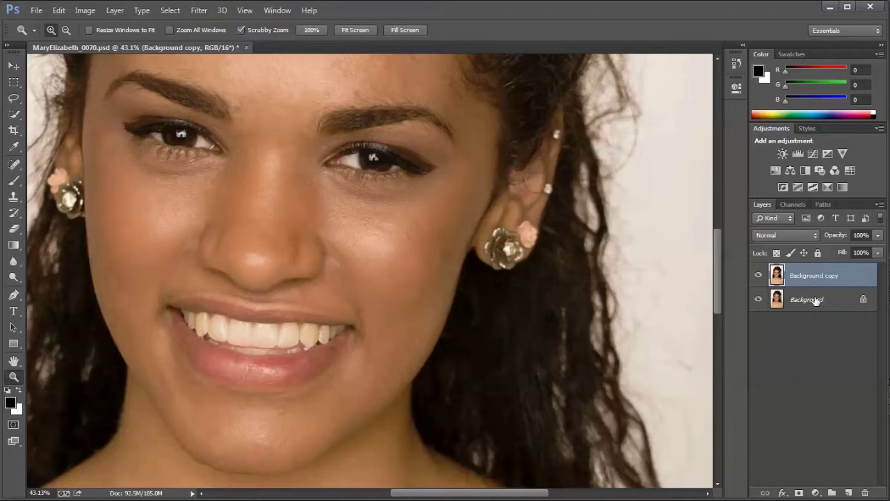
Convert the image from RGB to Lab Color mode without flattening the layers
left_click(792, 204)
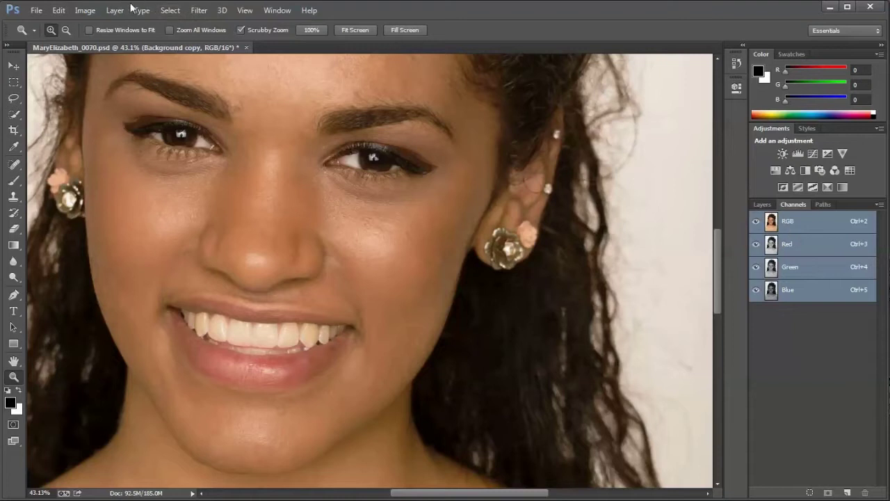
left_click(85, 11)
mouse_move(88, 25)
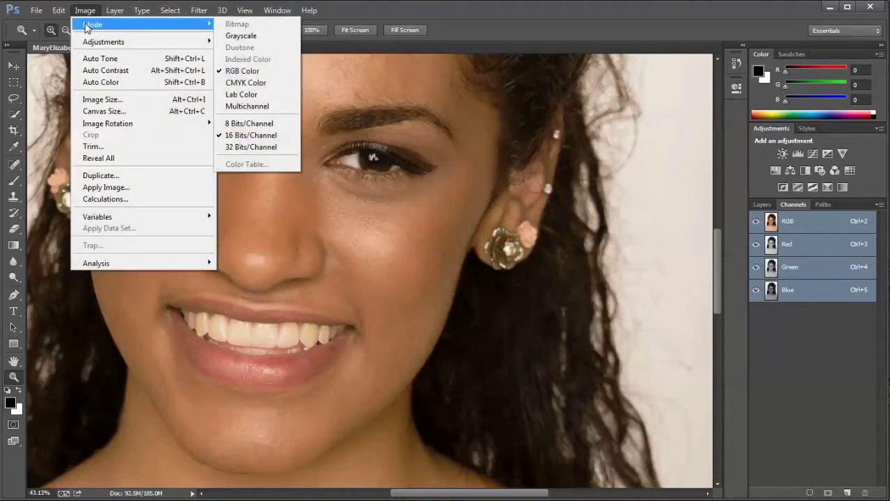
left_click(249, 94)
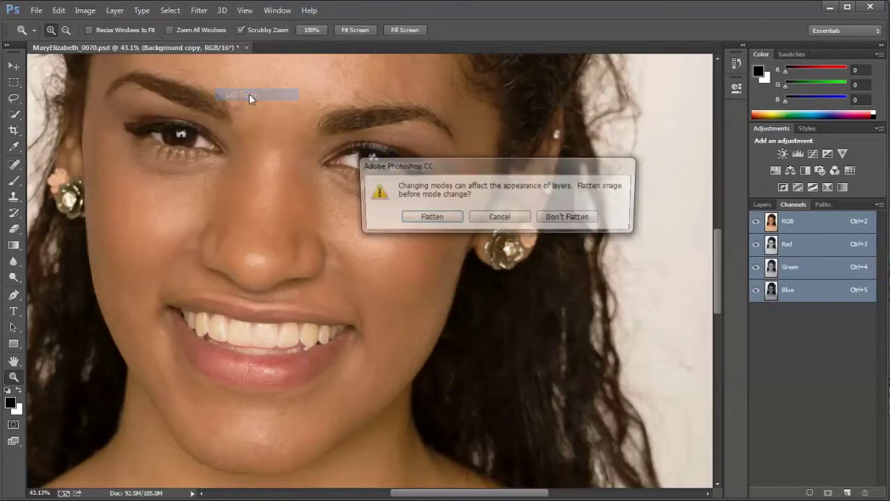
left_click(577, 217)
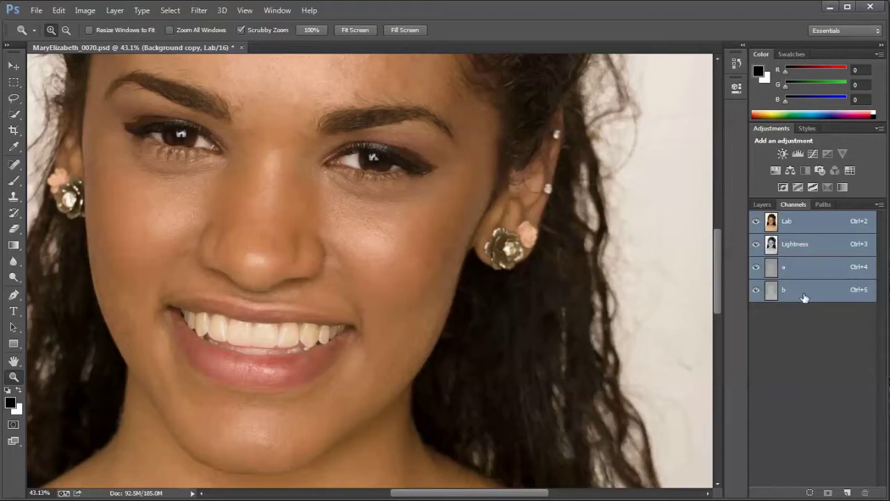
Run the Camera Raw Filter on the Lightness channel of Background copy and set Clarity to a moderately negative value
left_click(800, 244)
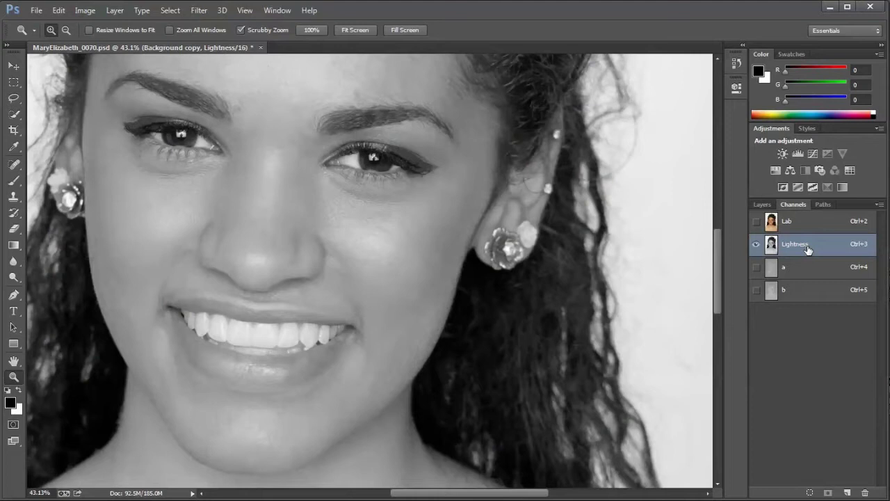
left_click(762, 204)
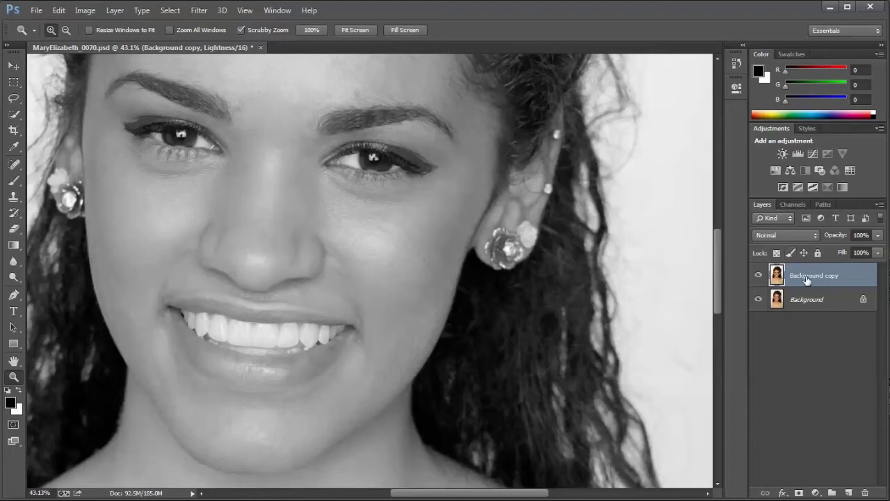
left_click(793, 205)
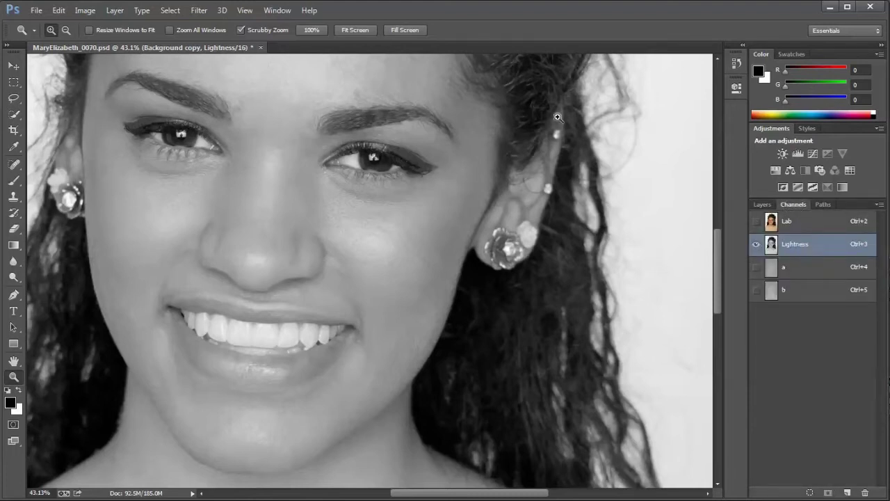
left_click(198, 11)
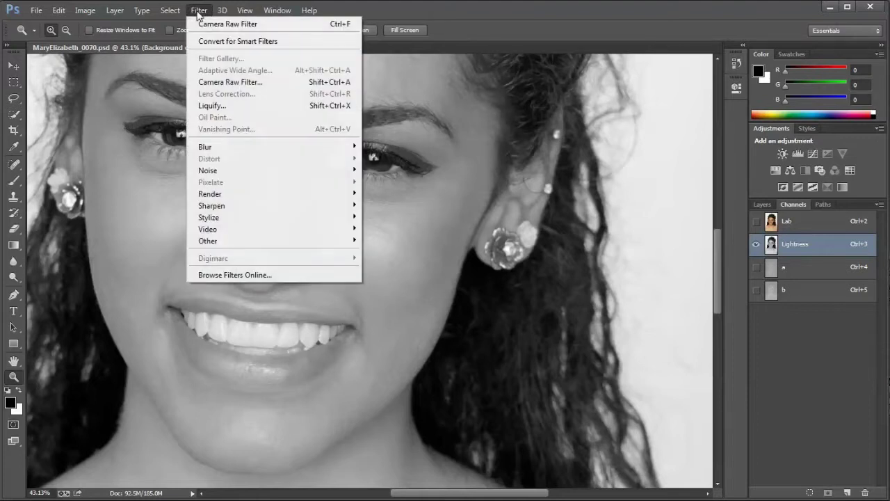
left_click(227, 83)
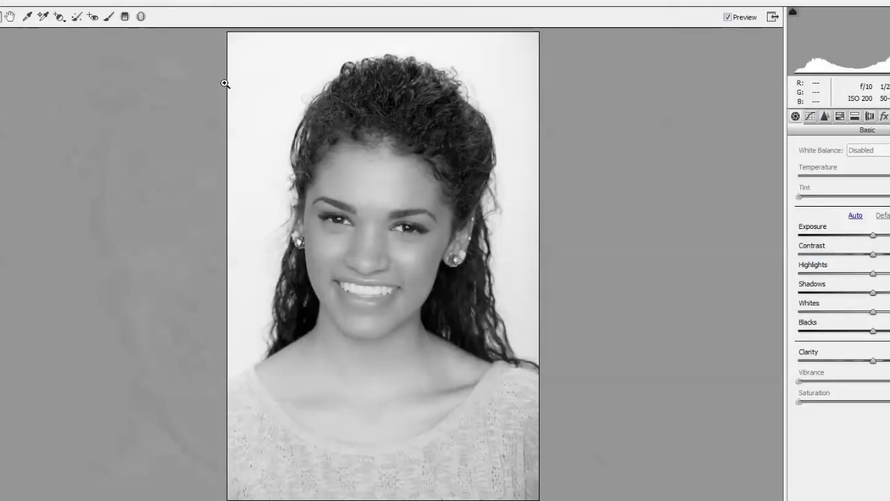
left_click_drag(871, 360, 791, 359)
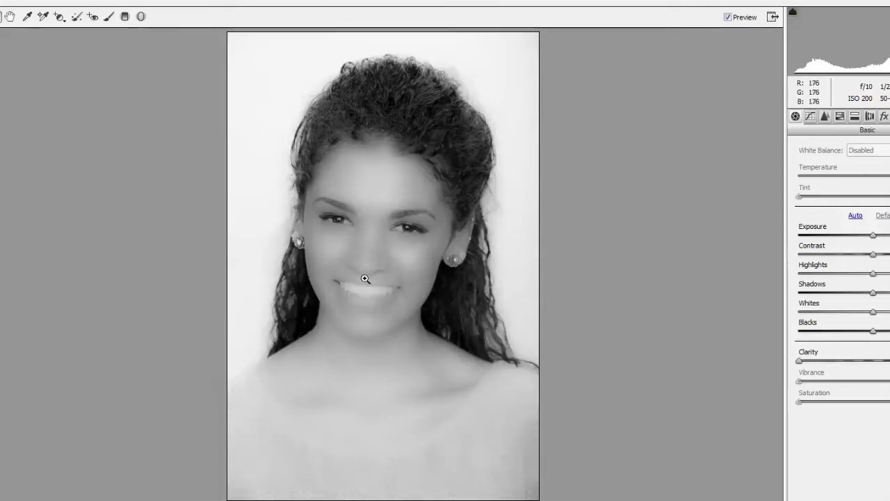
left_click_drag(818, 356, 858, 355)
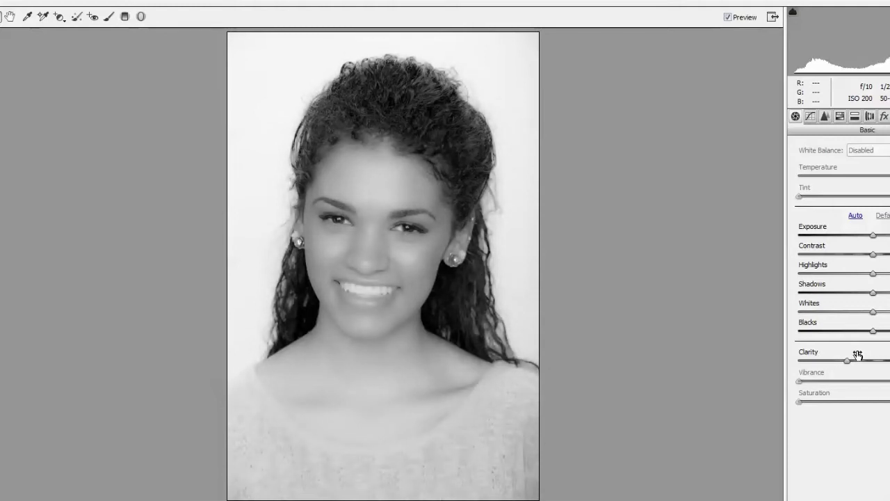
Examine the face up close and compare the skin with and without the negative Clarity adjustment
left_click(427, 255)
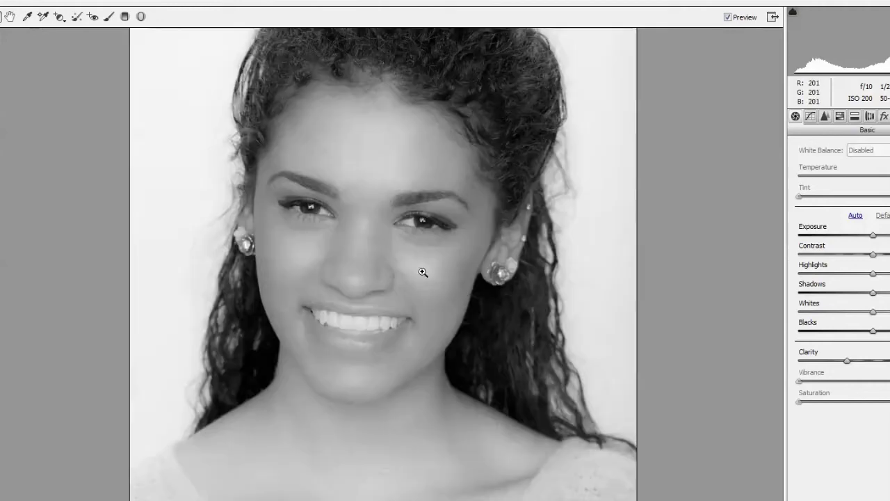
left_click(438, 281)
left_click(438, 282)
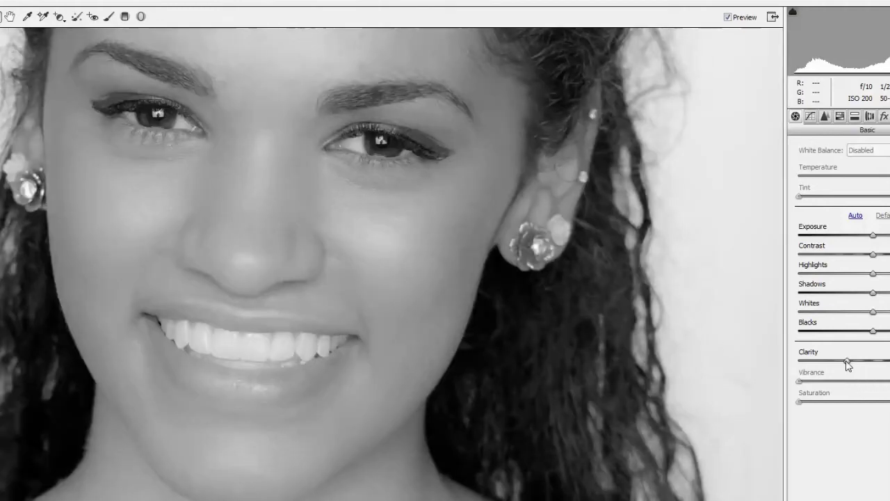
double_click(847, 361)
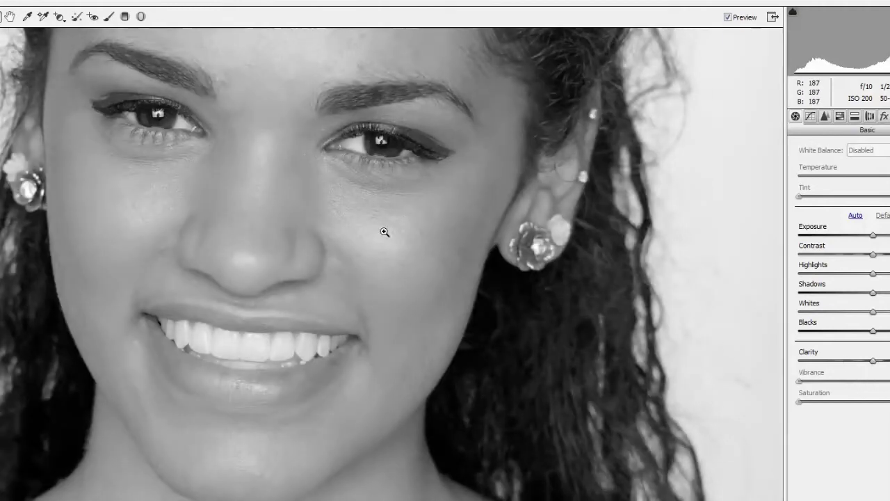
key("ctrl+z")
key("ctrl+z")
key("ctrl+z")
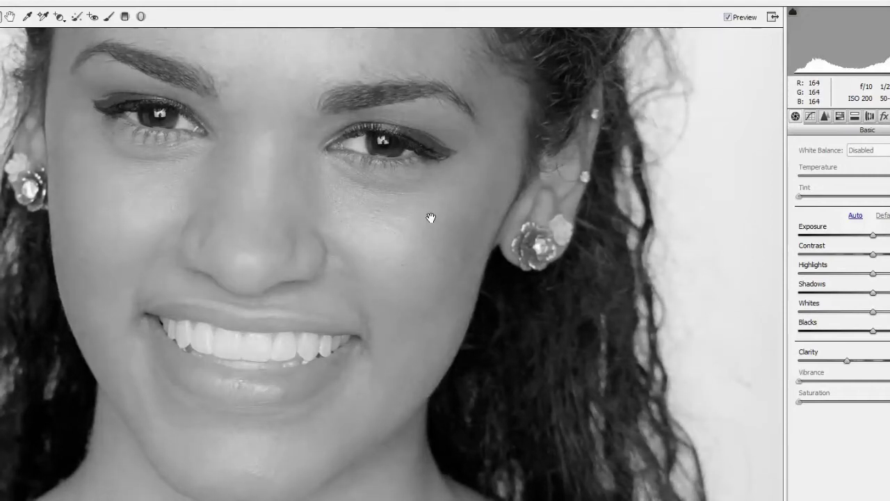
key("ctrl+z")
key("ctrl+z")
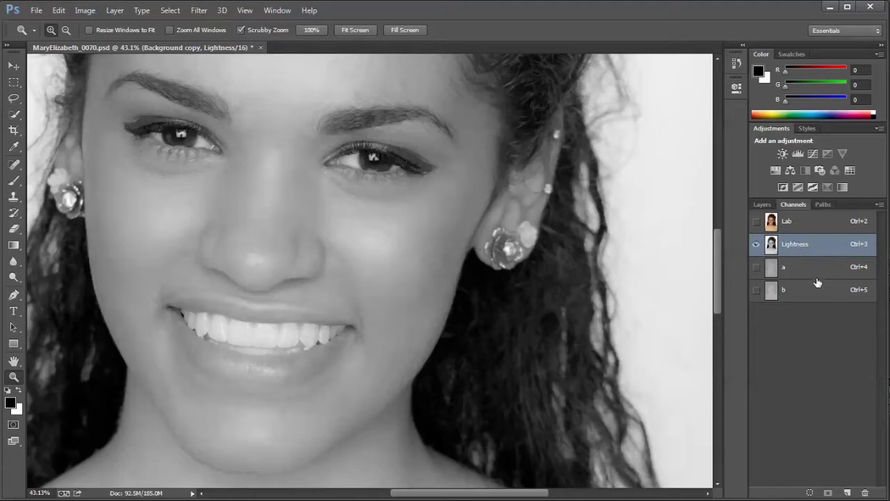
Run the Camera Raw Filter on the a channel and increase its Clarity
left_click(798, 272)
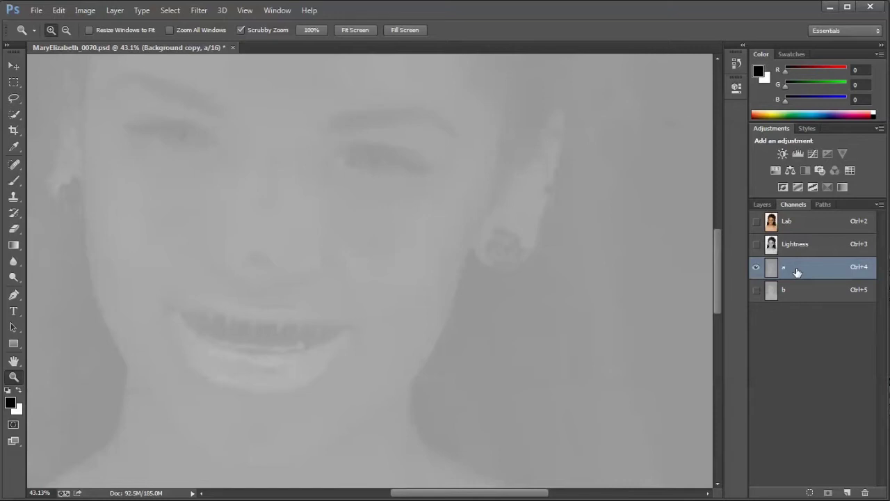
left_click(199, 10)
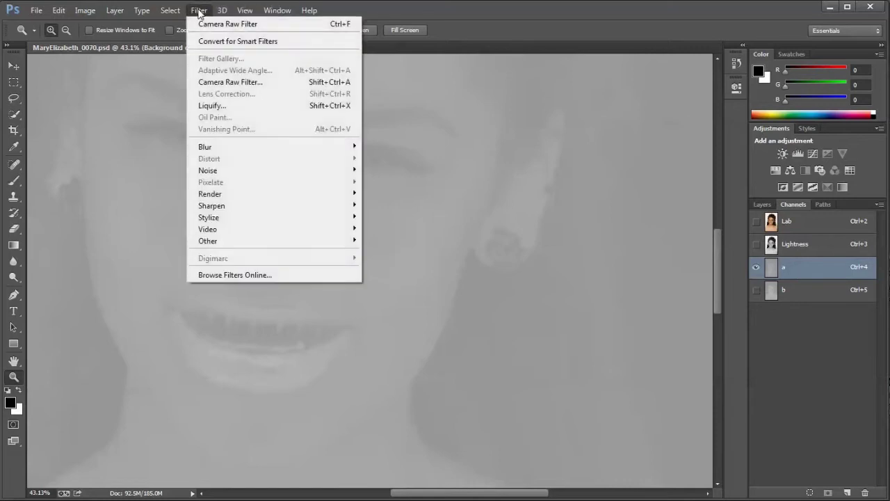
left_click(220, 83)
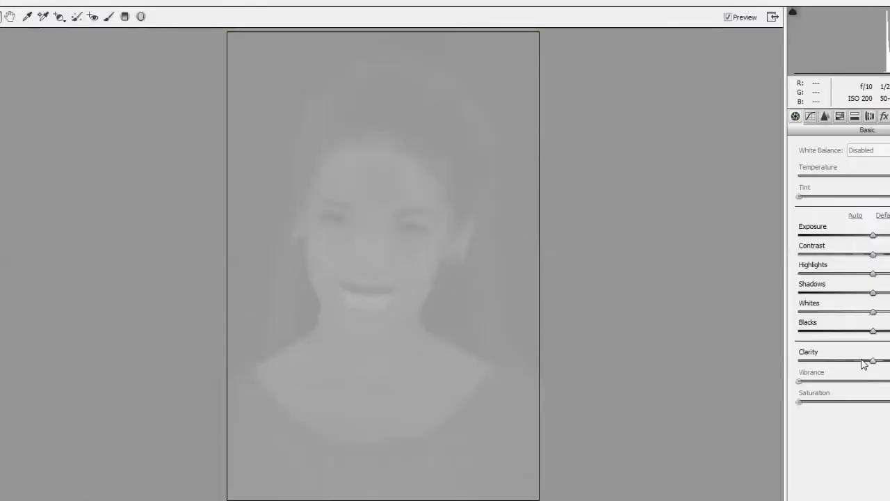
left_click_drag(869, 355, 883, 354)
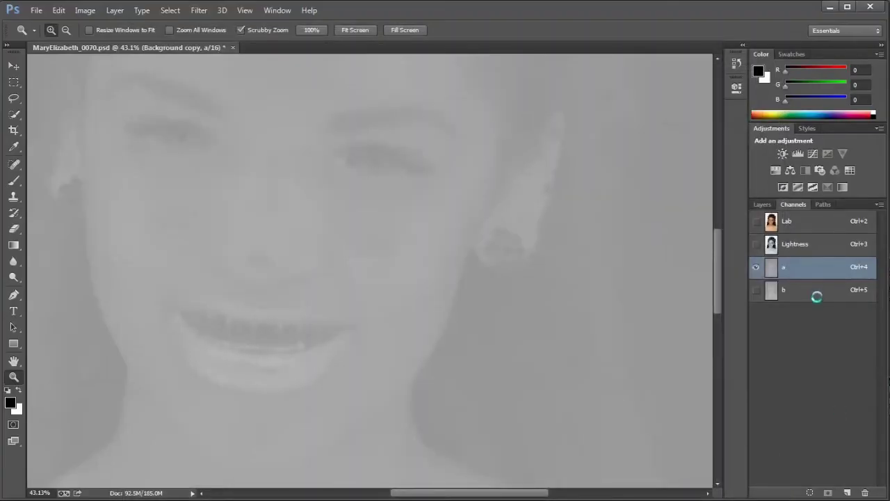
Run the Camera Raw Filter on the b channel with increased Clarity, and return to the Lab composite
left_click(817, 299)
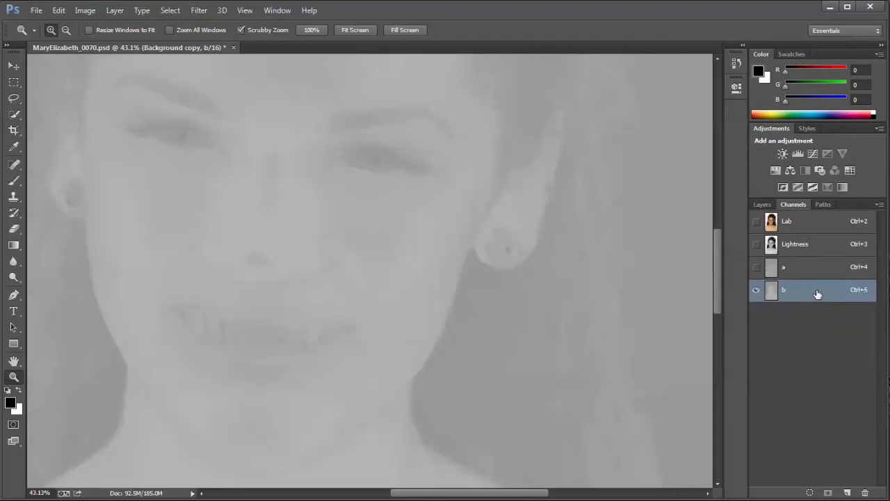
left_click(199, 11)
left_click(211, 84)
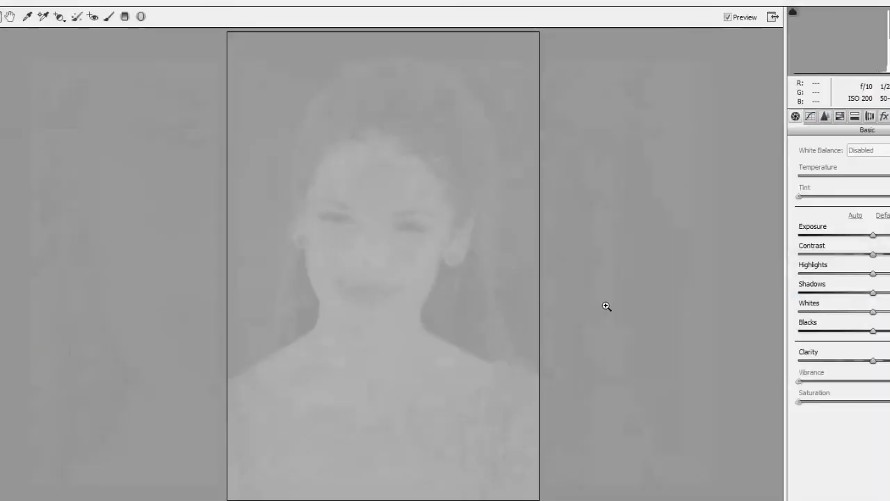
mouse_move(878, 355)
left_mouse_down()
mouse_move(869, 354)
mouse_move(882, 355)
left_mouse_up()
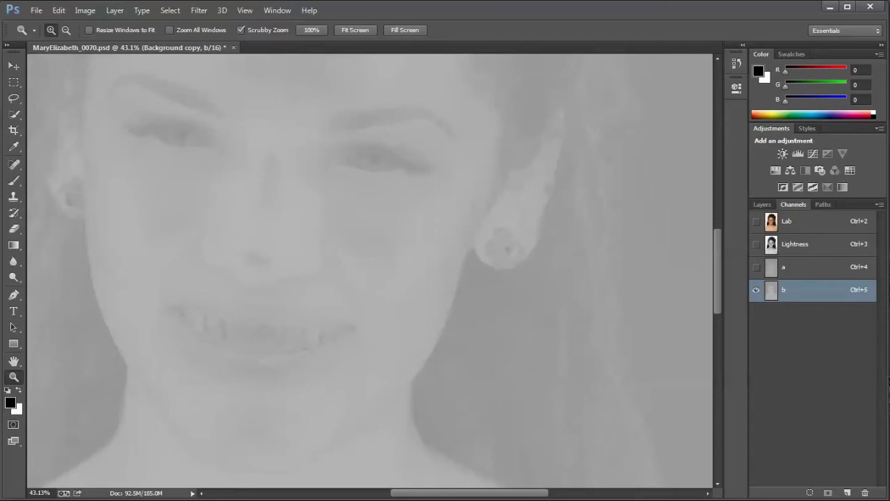
left_click(831, 229)
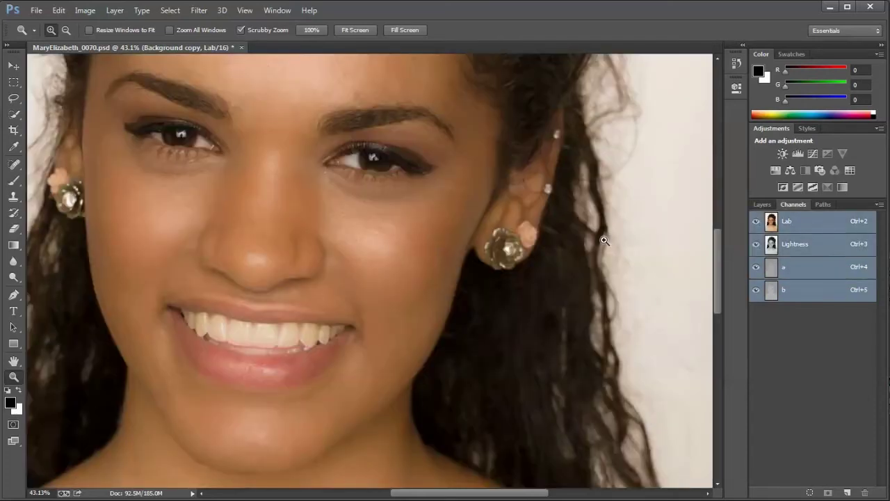
Compare the original snapshot with the last Camera Raw Filter state in the document history, ending on the filtered state
left_click(735, 63)
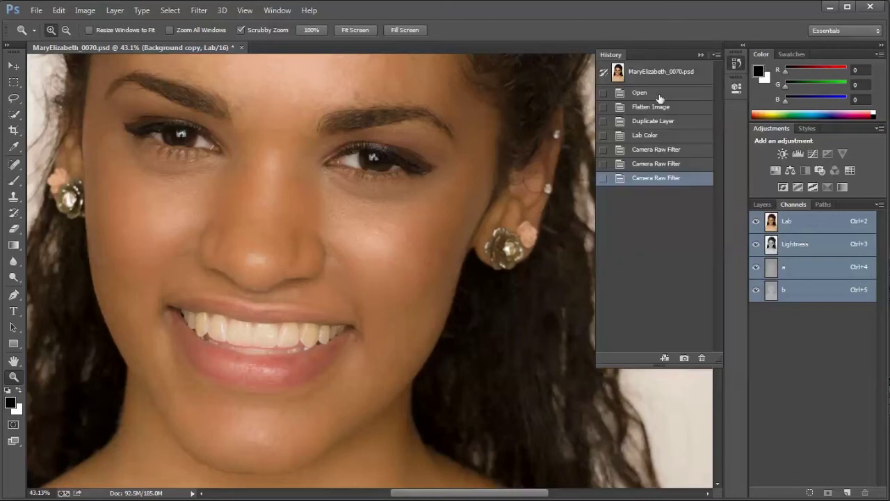
left_click(663, 74)
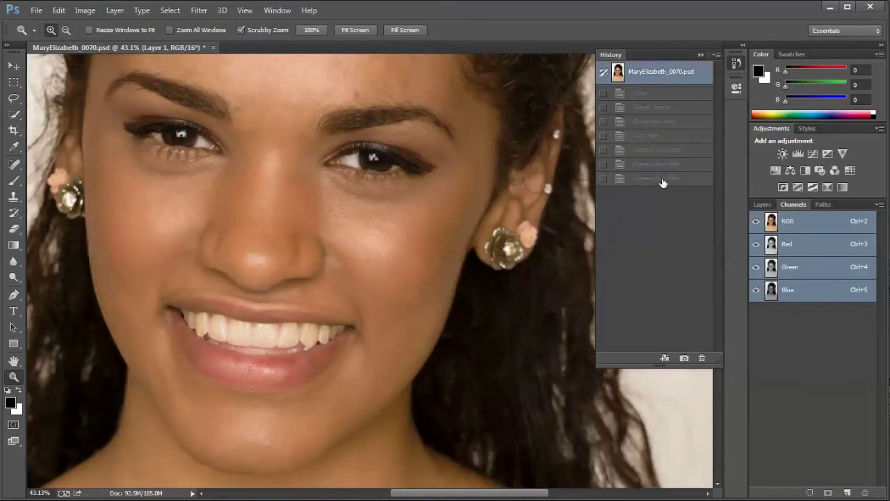
left_click(661, 180)
left_click(673, 79)
left_click(661, 178)
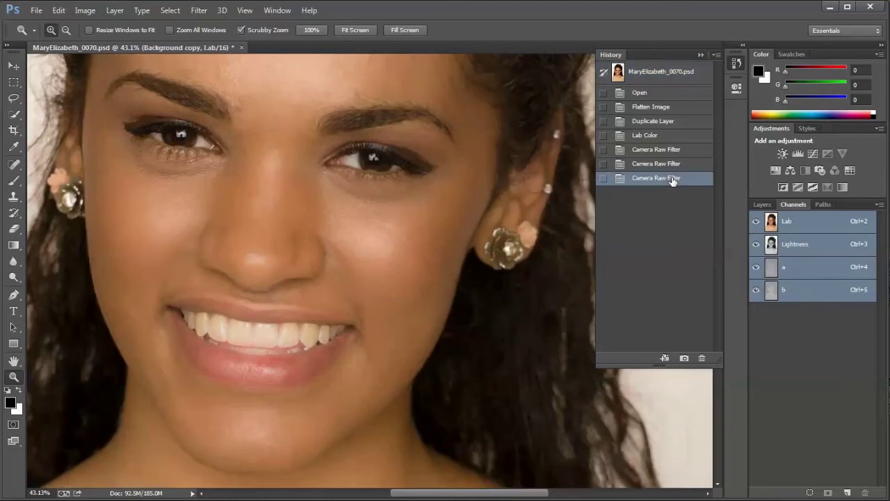
Add a layer mask to the Background copy layer and set up a soft black brush at 99 px
left_click_drag(379, 243, 399, 246)
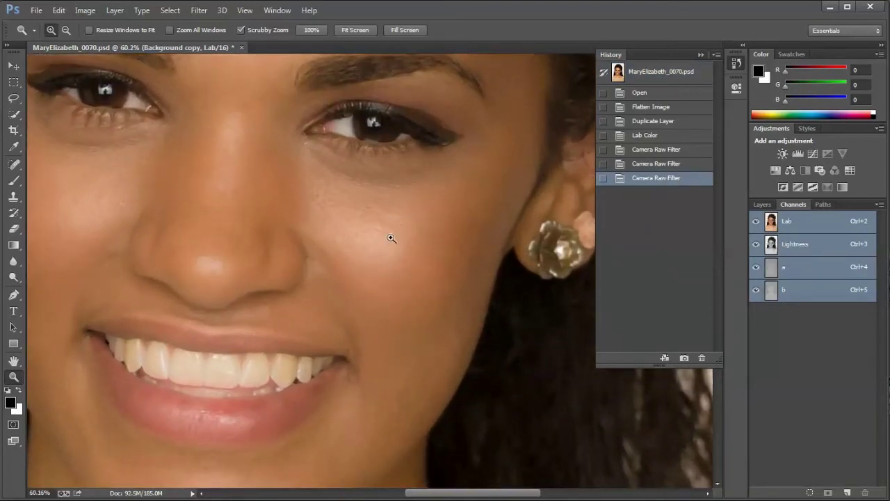
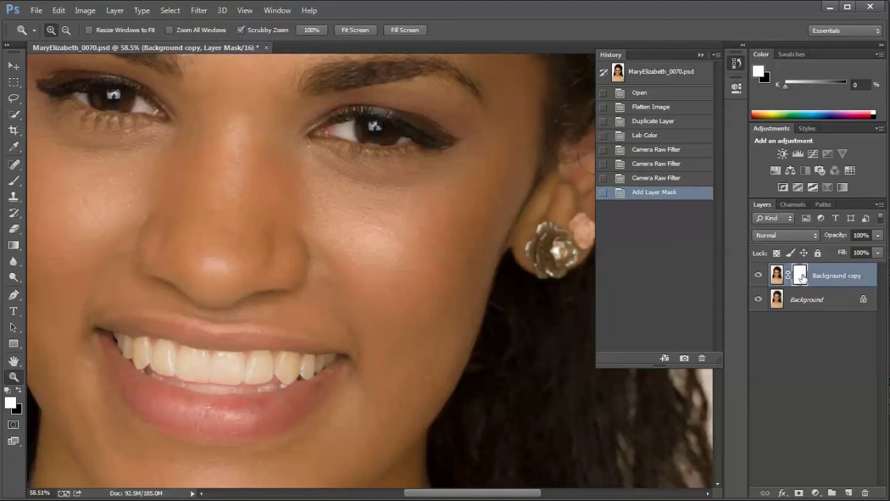
left_click(15, 182)
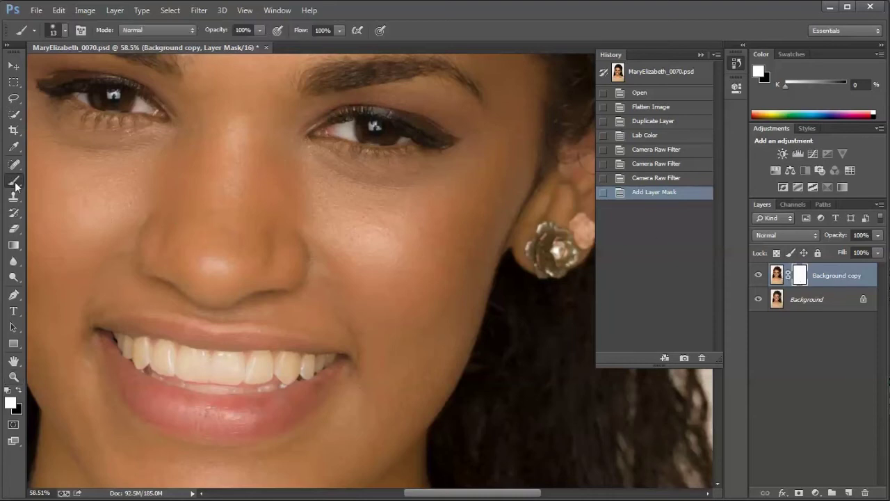
left_click(18, 392)
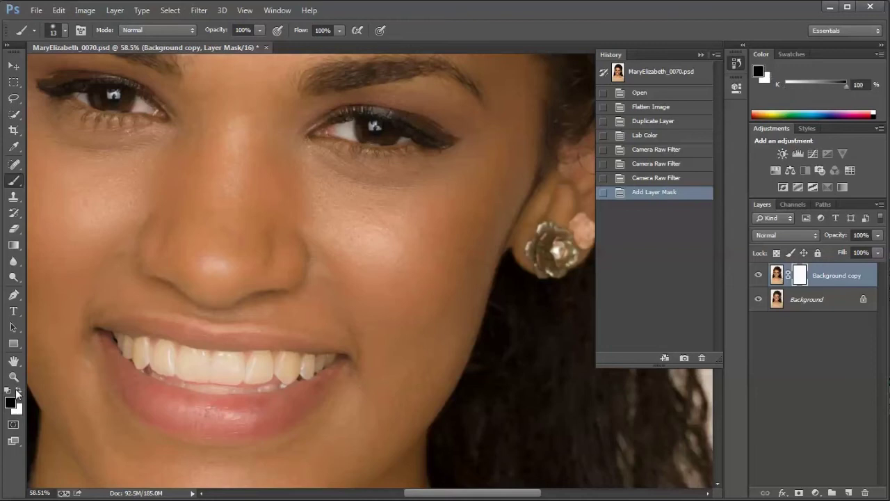
right_click(368, 235)
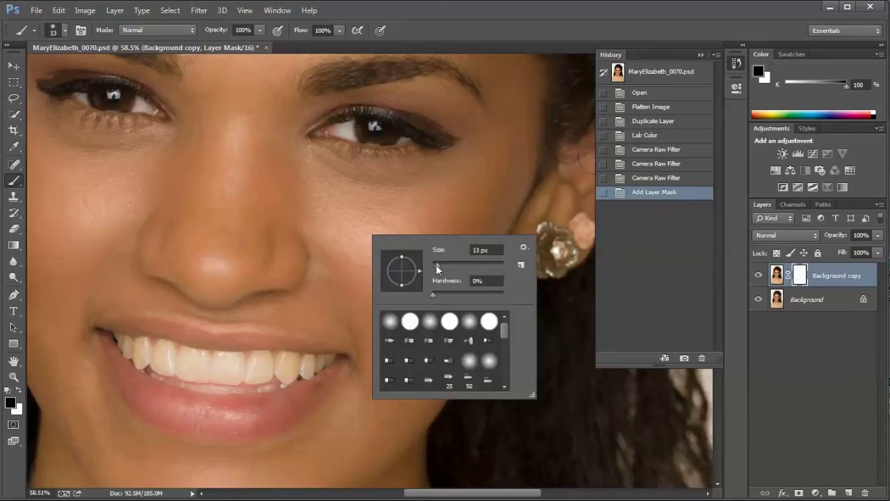
left_click_drag(436, 265, 455, 265)
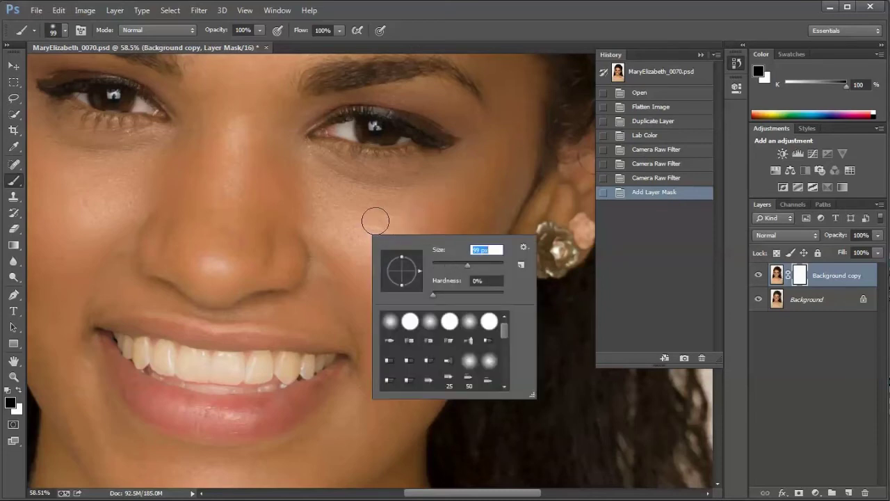
key("Return")
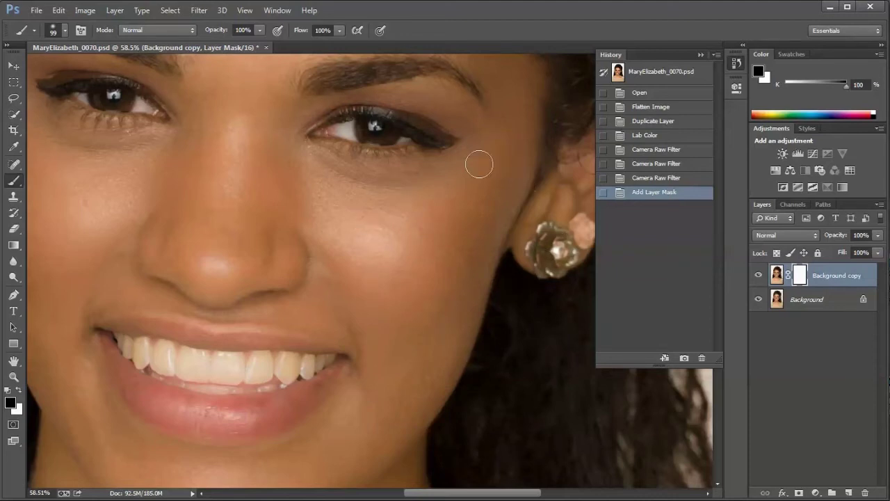
Paint black over both eyes on the Background copy's mask, comparing the layer hidden and shown between the two eyes
mouse_move(338, 130)
left_mouse_down()
mouse_move(395, 127)
mouse_move(418, 142)
mouse_move(332, 136)
left_mouse_up()
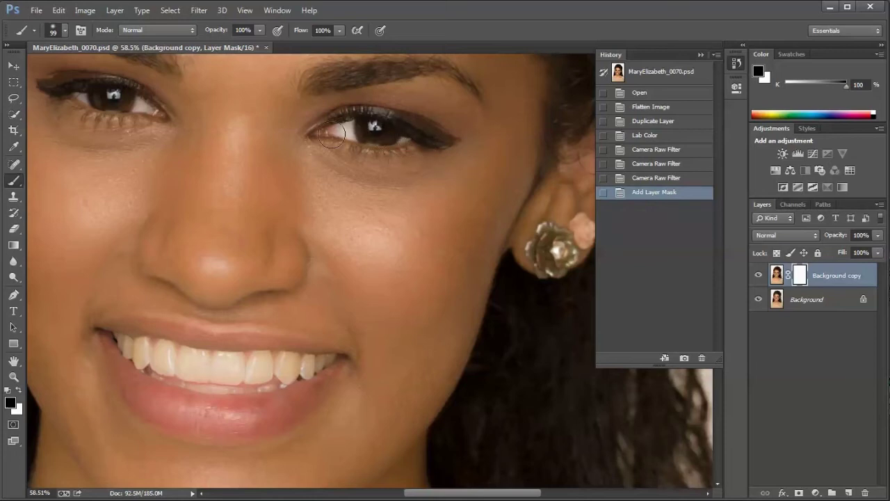
left_click(416, 137)
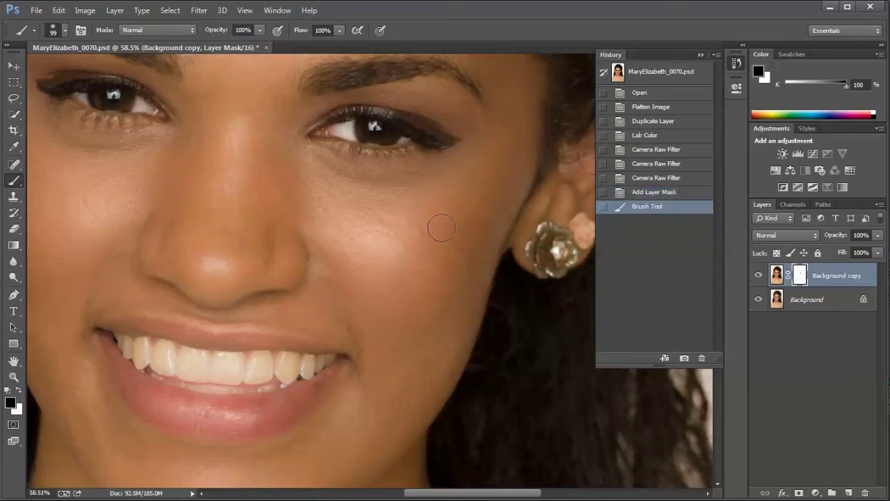
left_click(759, 276)
left_click(759, 276)
left_click(759, 276)
left_click(759, 276)
mouse_move(150, 108)
left_mouse_down()
mouse_move(76, 94)
mouse_move(150, 117)
mouse_move(128, 92)
mouse_move(89, 89)
mouse_move(151, 113)
mouse_move(79, 94)
mouse_move(153, 113)
mouse_move(121, 93)
mouse_move(79, 86)
mouse_move(79, 93)
left_mouse_up()
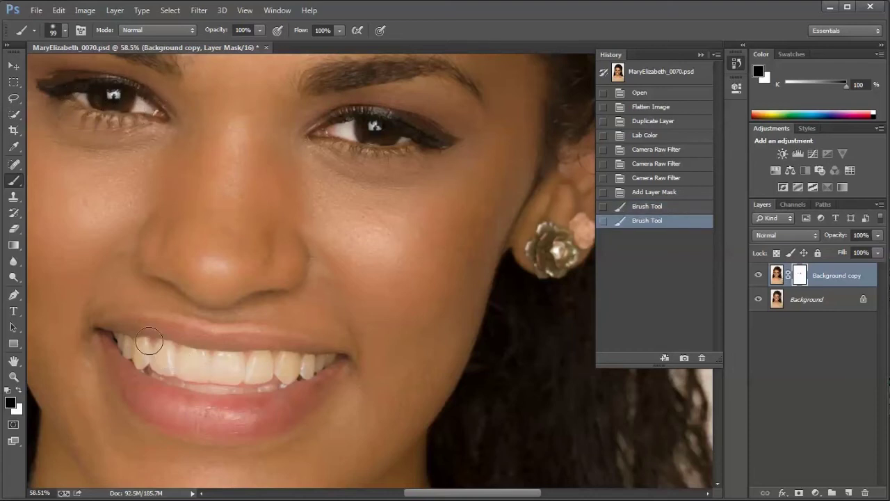
Paint black over the teeth and lips on the layer mask, and check the mask on its own
mouse_move(122, 340)
left_mouse_down()
mouse_move(278, 354)
mouse_move(325, 370)
mouse_move(145, 354)
mouse_move(146, 379)
mouse_move(214, 388)
mouse_move(294, 365)
mouse_move(300, 392)
left_mouse_up()
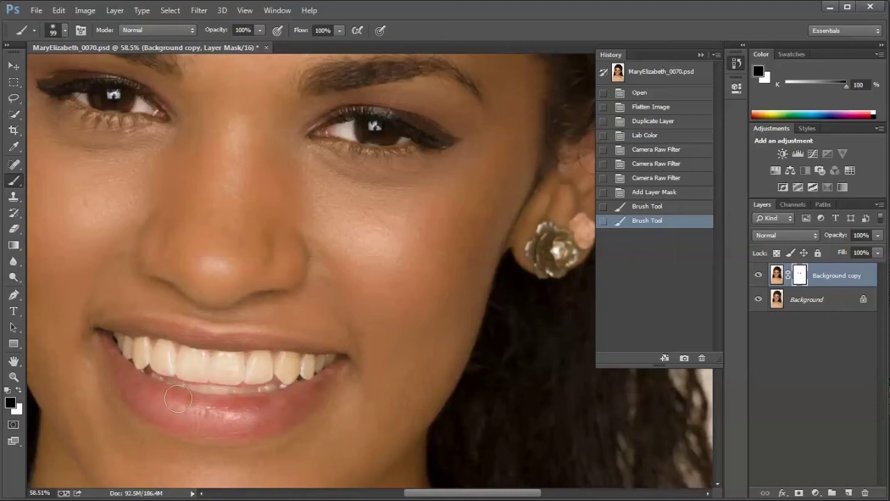
left_click_drag(327, 368, 182, 369)
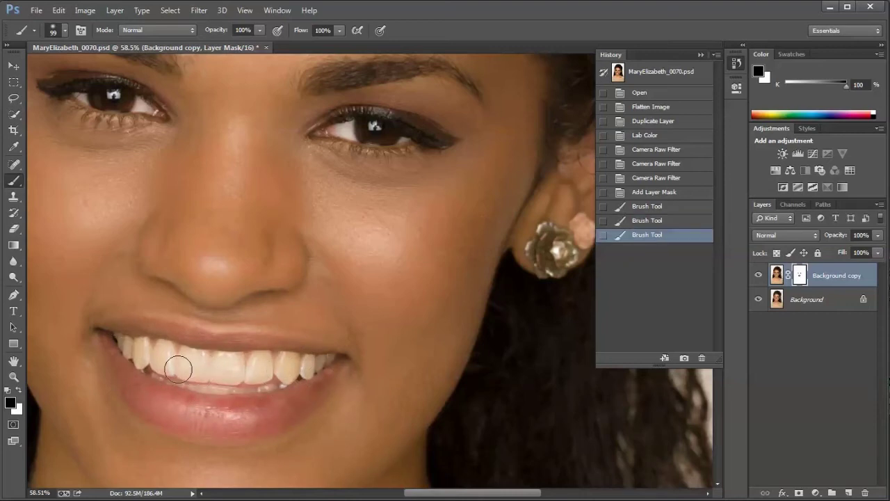
left_click_drag(129, 341, 321, 361)
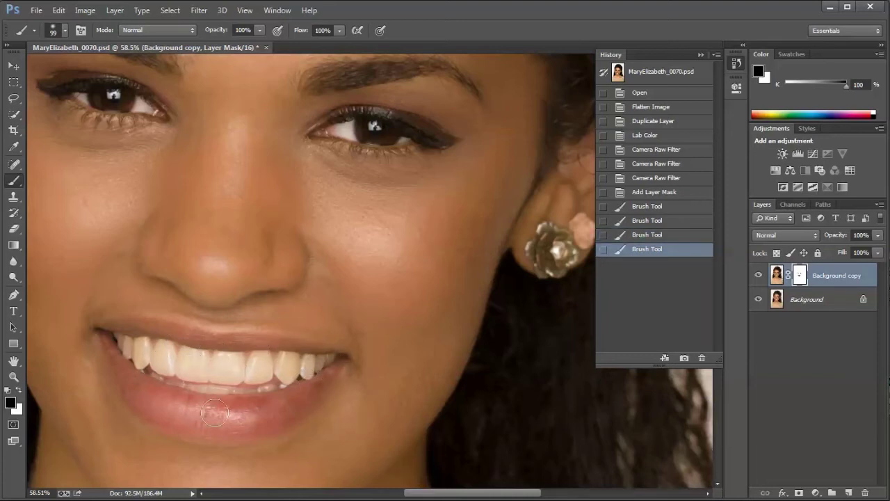
left_click_drag(215, 400, 185, 355)
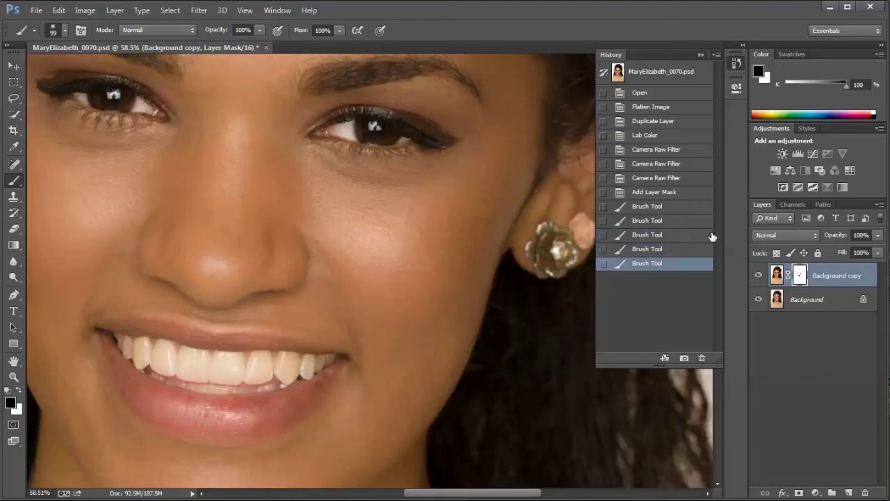
left_click(800, 275, "alt")
left_click(800, 275, "alt")
Paint over the nose on the mask with a 175 px black brush at 50% opacity, and review the mask before returning to the image
left_click(259, 30)
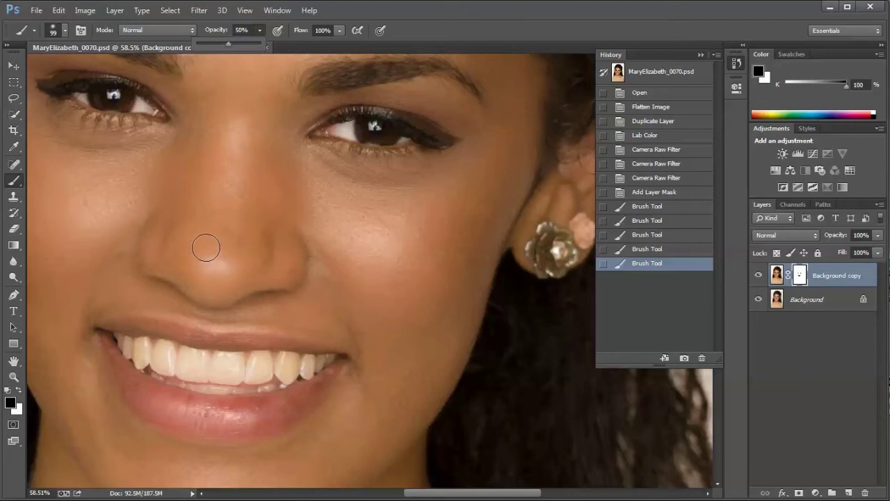
key("bracketright")
key("bracketright")
key("bracketright")
key("bracketright")
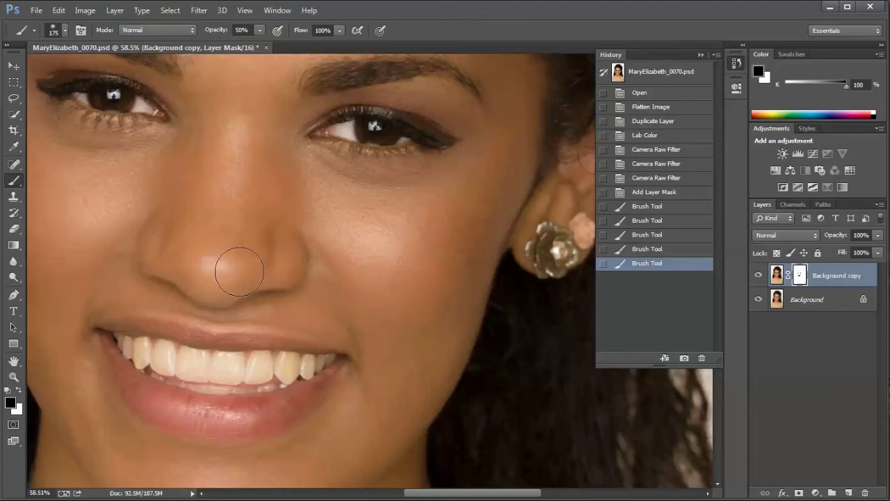
left_click_drag(175, 250, 179, 248)
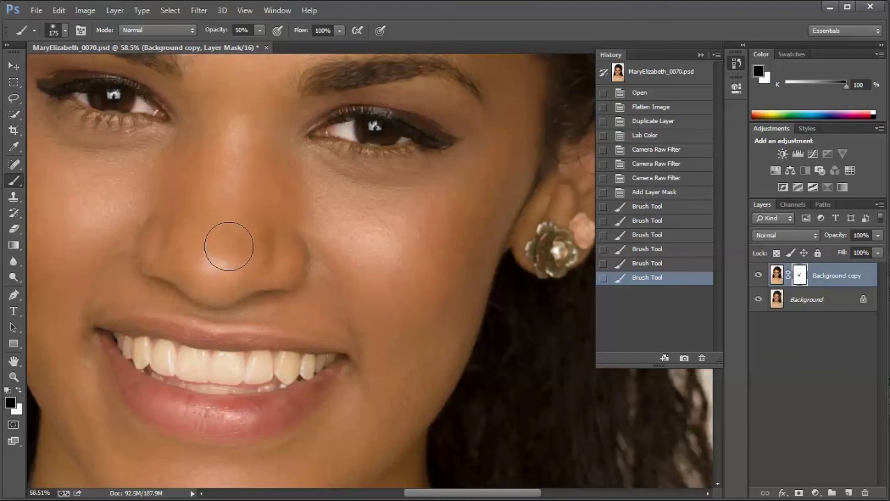
left_click(799, 276, "alt")
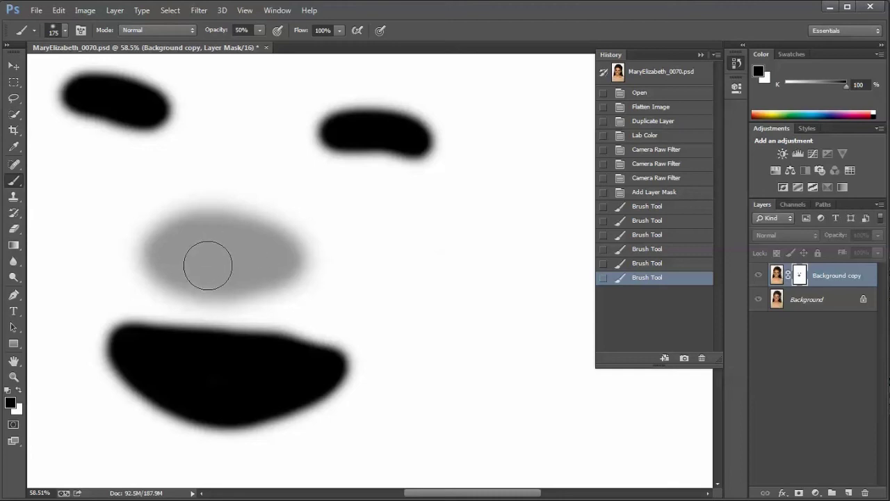
left_click(777, 275)
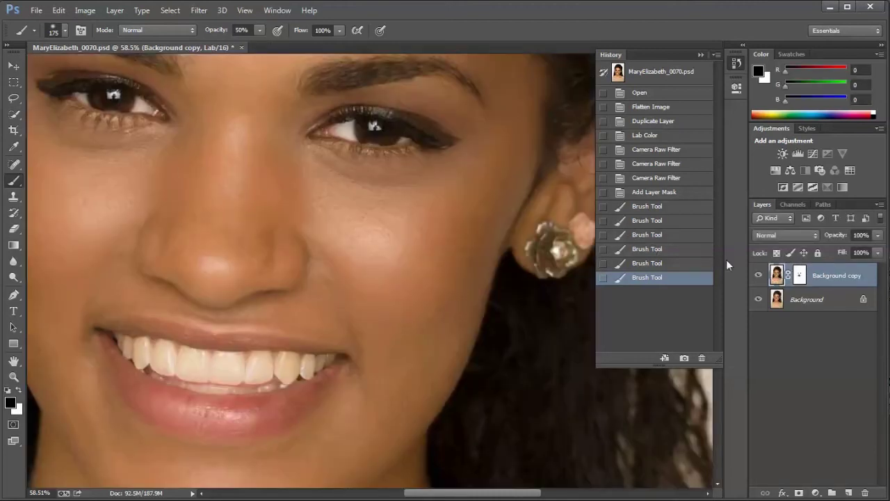
Compare the face close up with the Background copy layer hidden and shown, ending with it shown
left_click(759, 277)
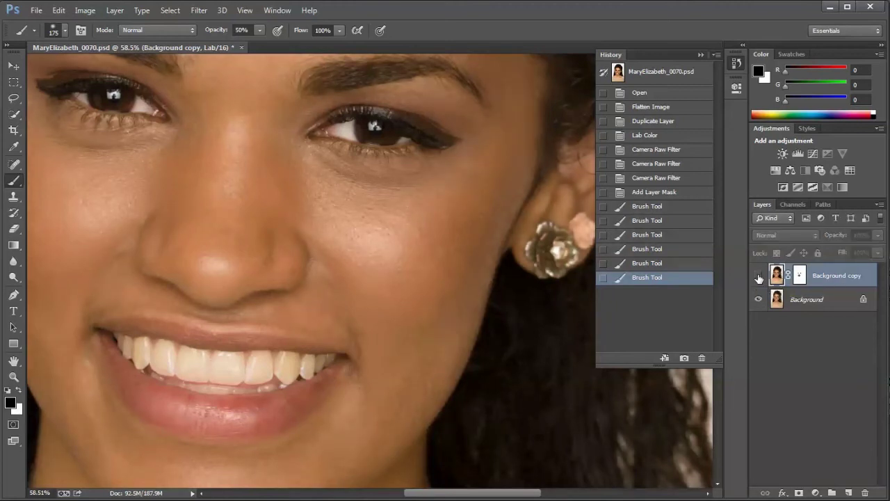
left_click(759, 278)
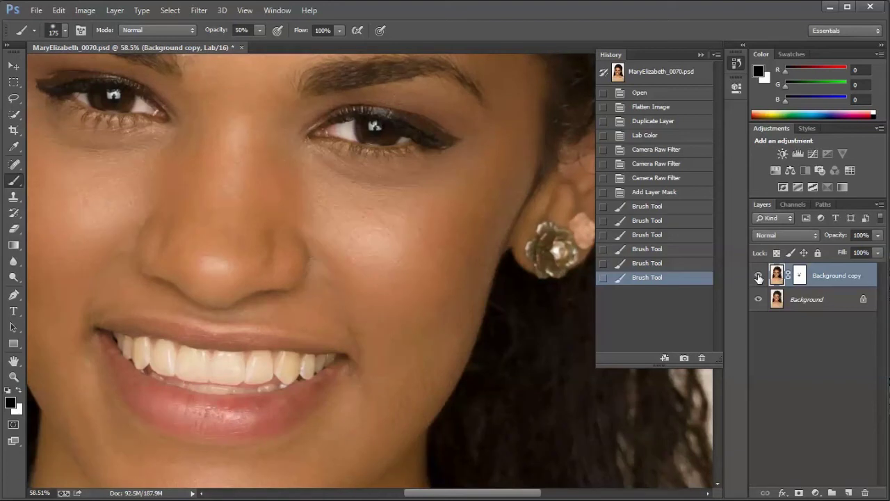
left_click(759, 277)
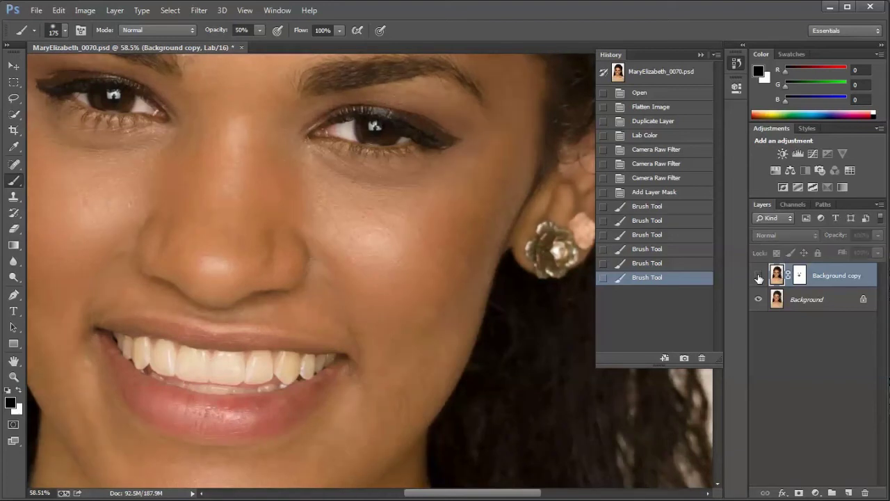
left_click(759, 278)
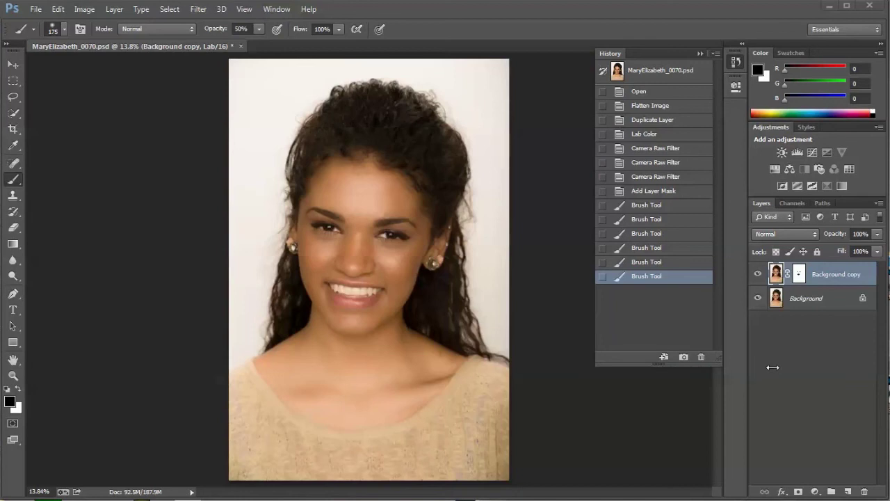
Convert the image to RGB Color without flattening the layers
left_click(79, 7)
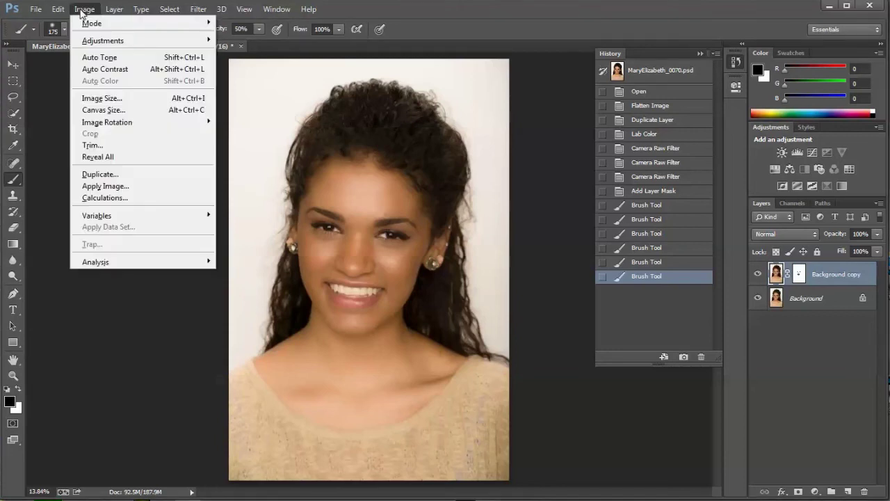
mouse_move(88, 26)
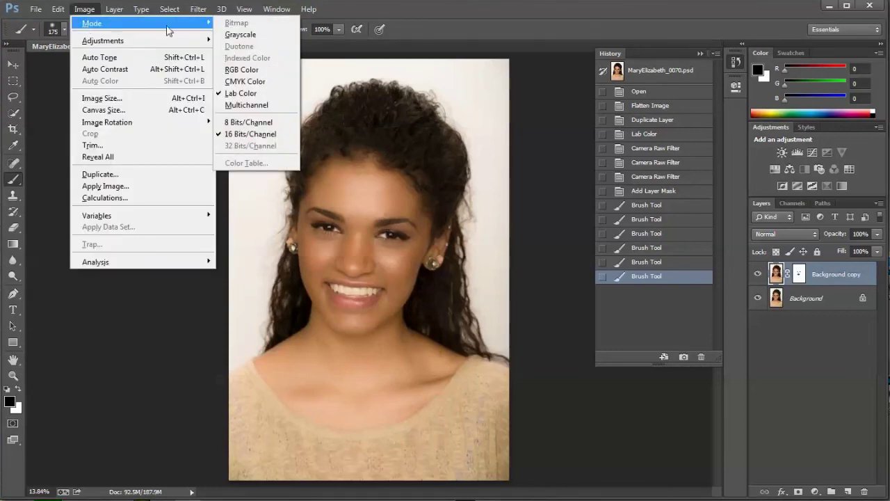
left_click(236, 70)
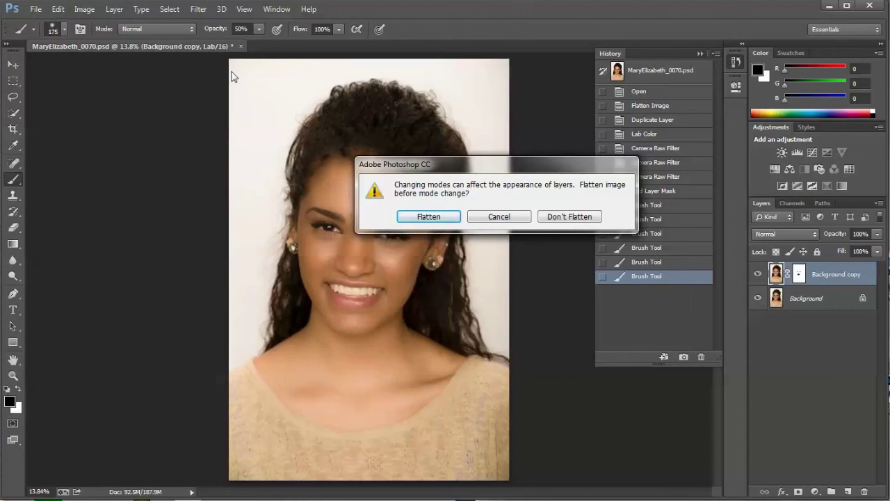
left_click(565, 217)
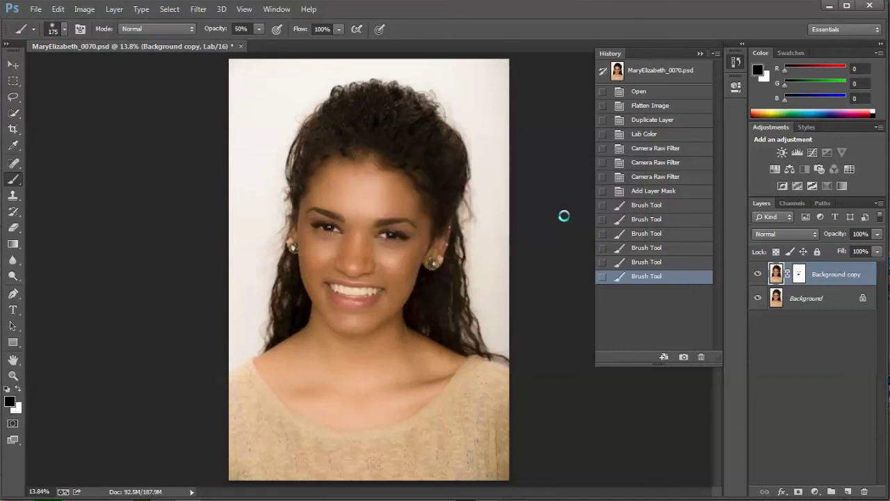
Compare the full portrait in RGB with the Background copy layer hidden and shown, and look over the document's channels
left_click(759, 277)
left_click(759, 279)
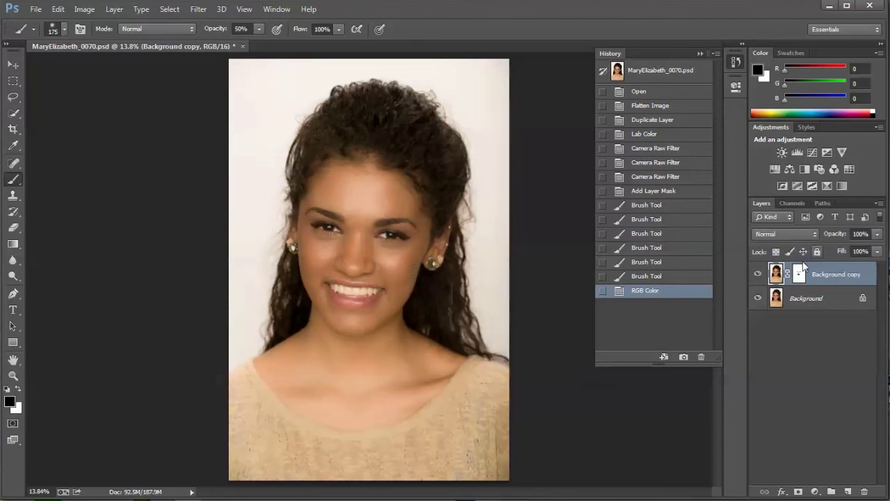
left_click(759, 278)
left_click(759, 277)
left_click(759, 278)
left_click(759, 278)
left_click(792, 203)
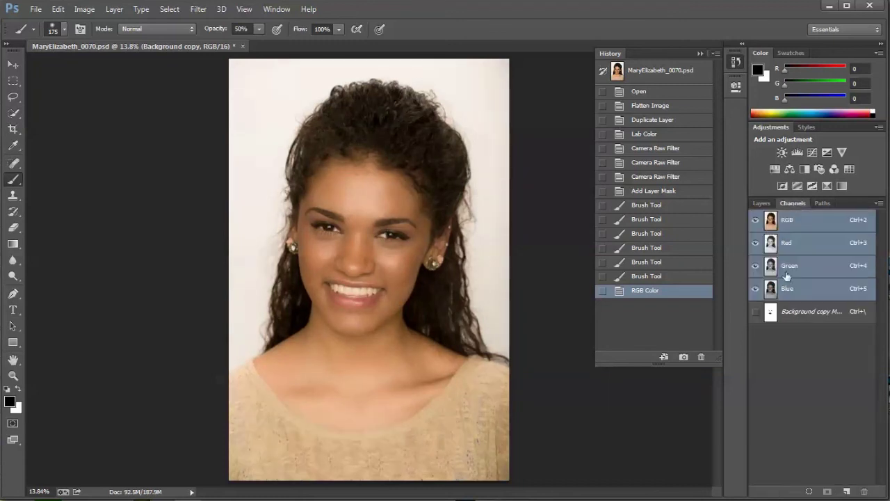
left_click(761, 203)
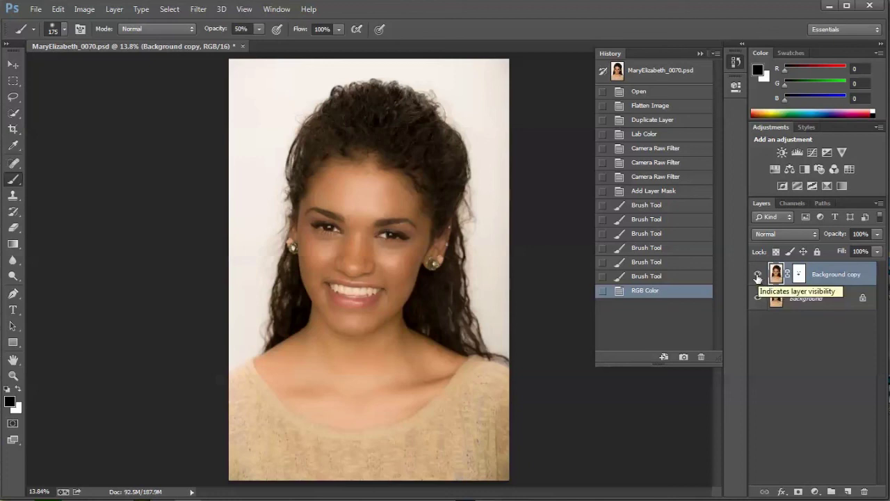
left_click(758, 277)
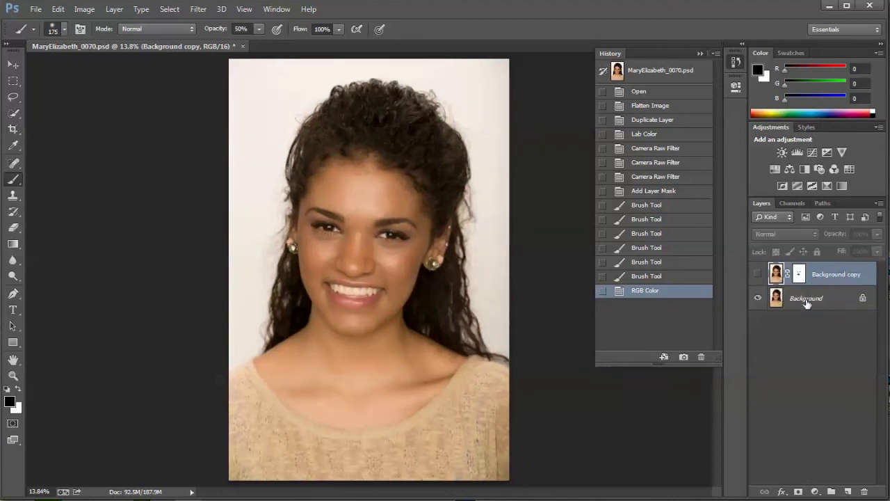
left_click(758, 274)
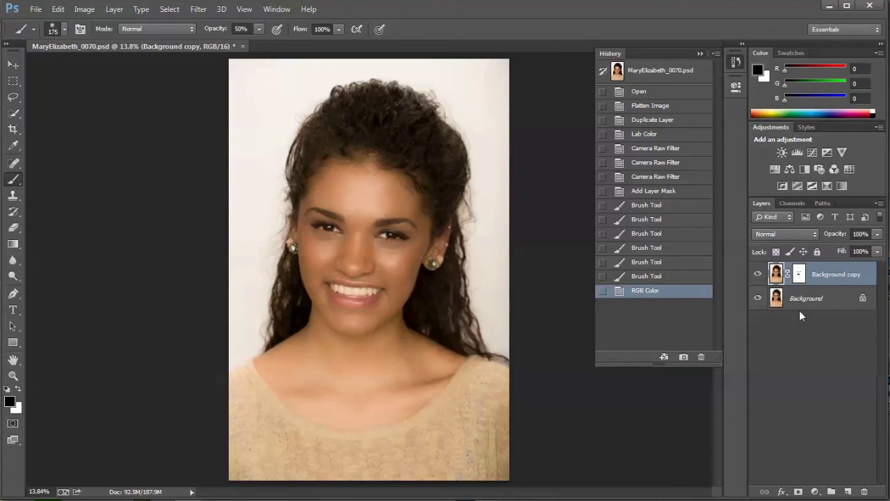